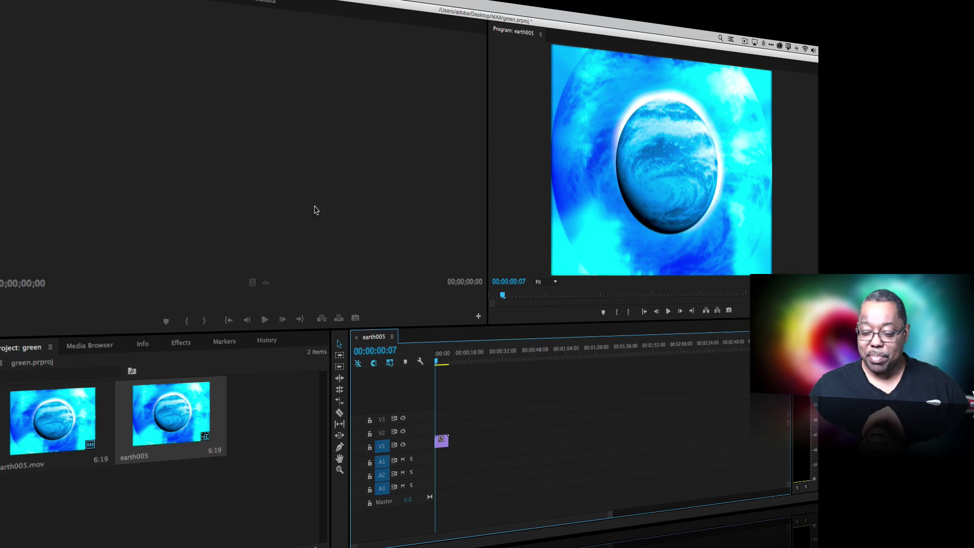
# Scrub the playhead through the spinning globe clip in the earth005 timeline.
pyautogui.click(438, 362)
pyautogui.moveTo(439, 362); pyautogui.dragTo(432, 363)
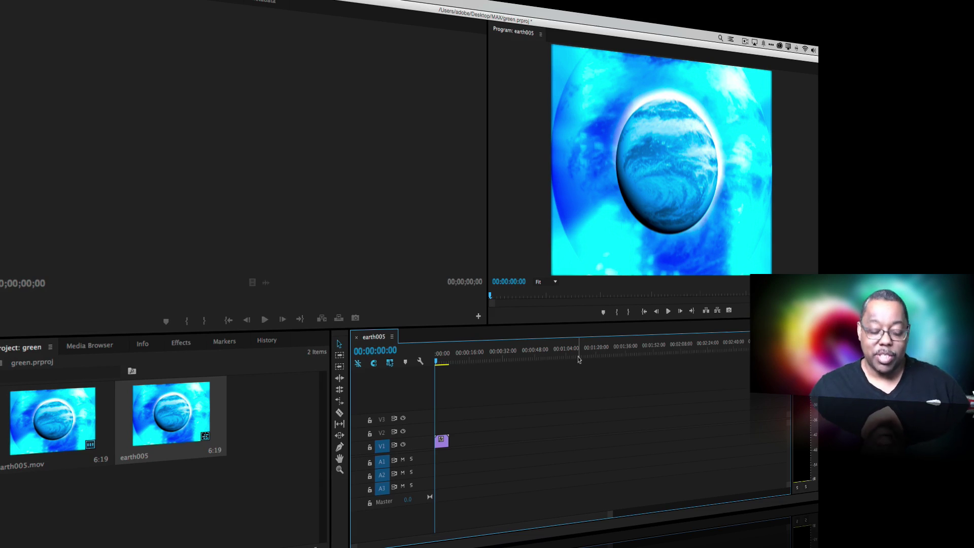
# Switch to Chrome and scroll through the Hollywood Camera Work Green Screen Plates page.
pyautogui.press('super+Tab')
pyautogui.press('super+Tab')
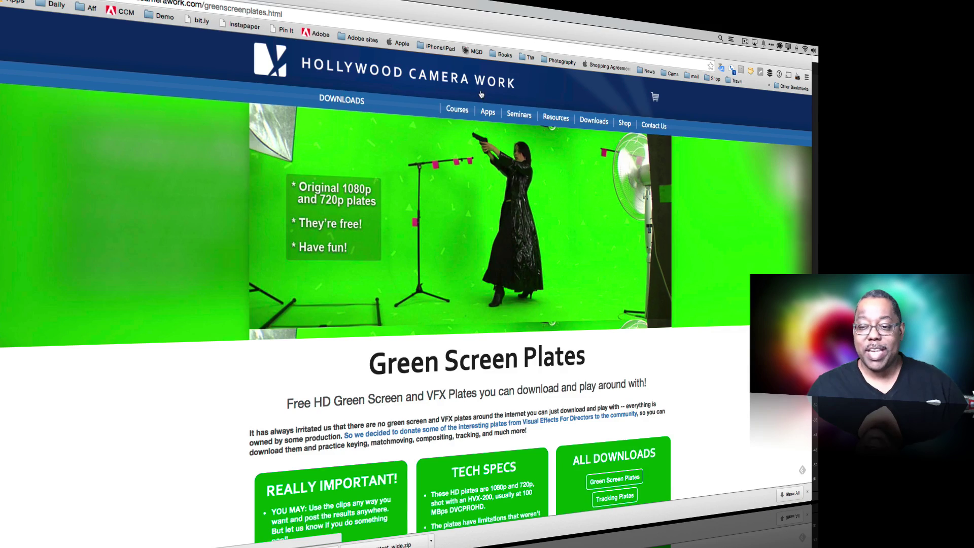
pyautogui.moveTo(556, 118)
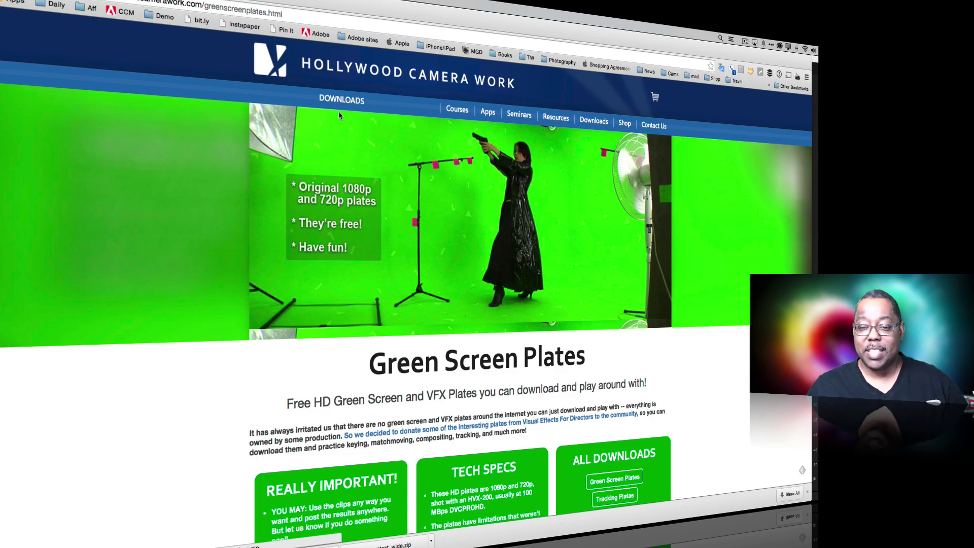
pyautogui.scroll(-1, 588, 289)
pyautogui.scroll(-15, 589, 288)
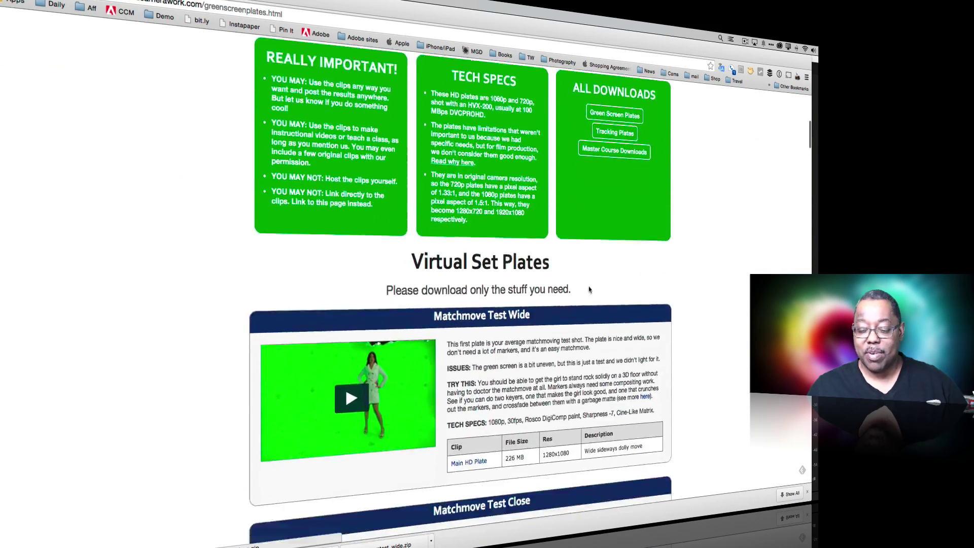
pyautogui.scroll(-20, 589, 289)
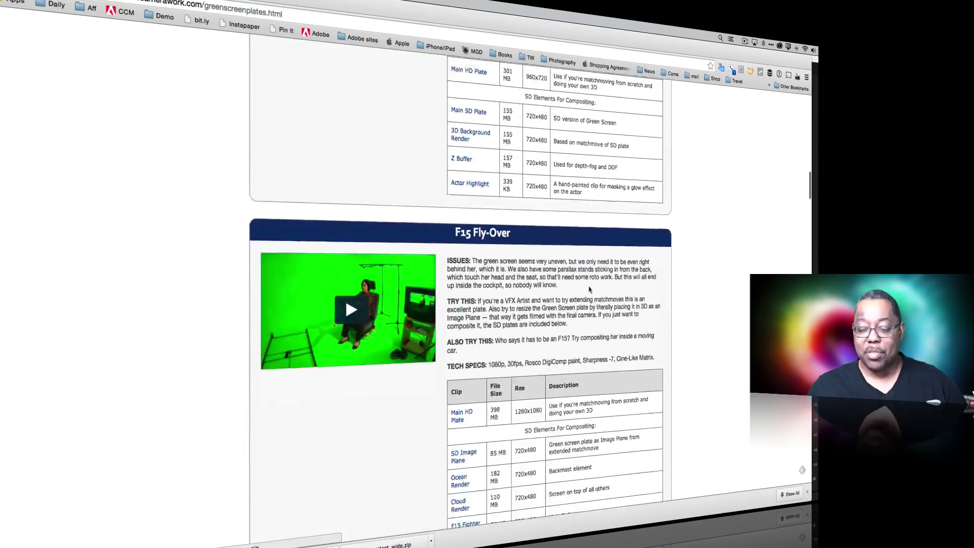
pyautogui.scroll(-5, 589, 289)
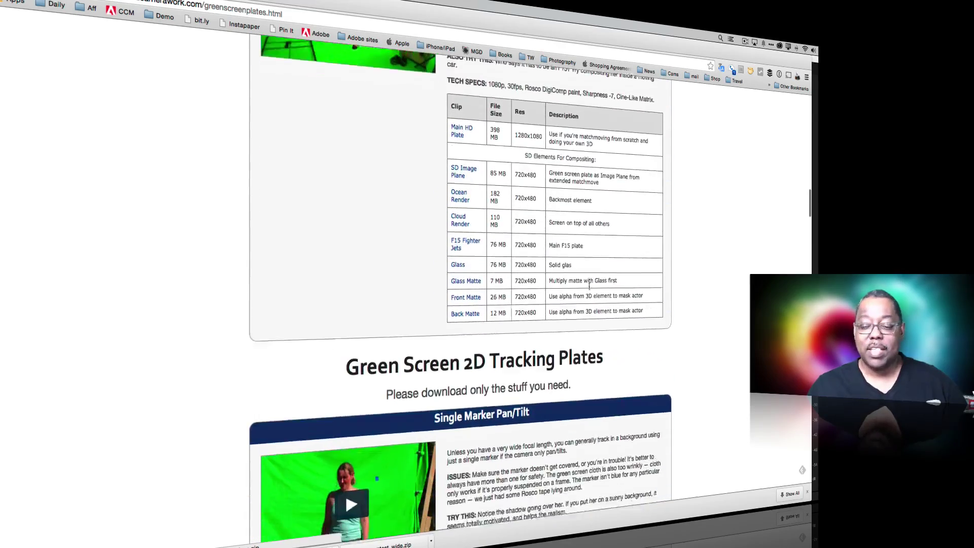
pyautogui.scroll(20, 589, 289)
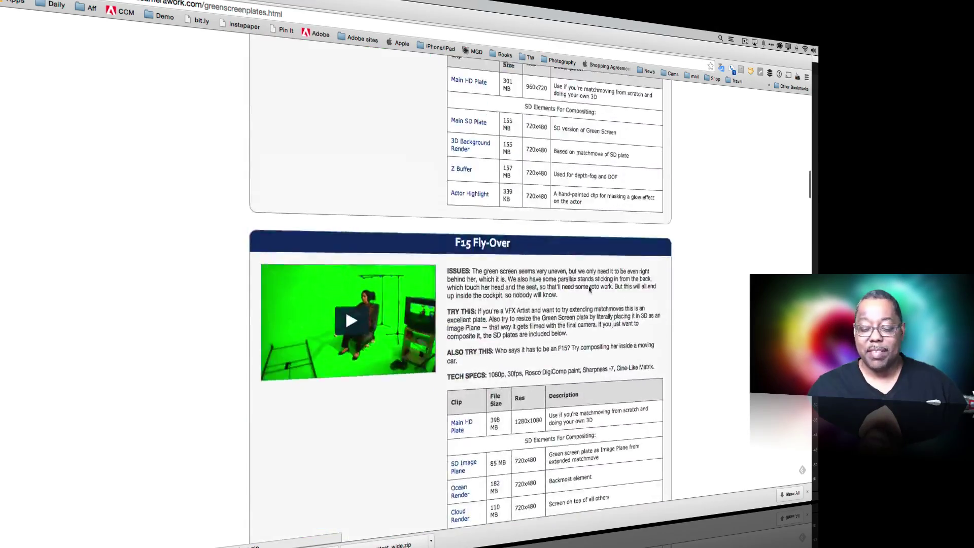
pyautogui.scroll(15, 589, 289)
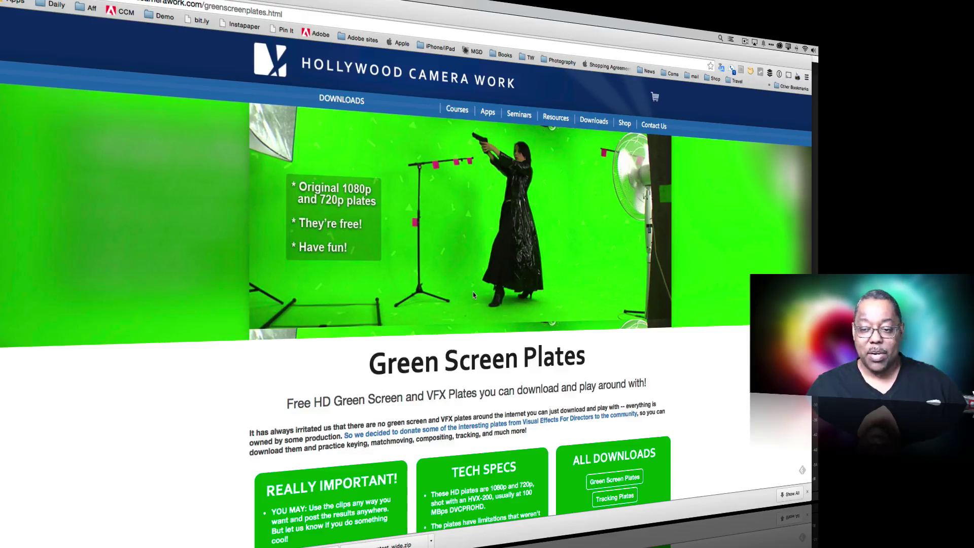
# Briefly switch to Premiere Pro, then return to the Green Screen Plates page.
pyautogui.press('super+Tab')
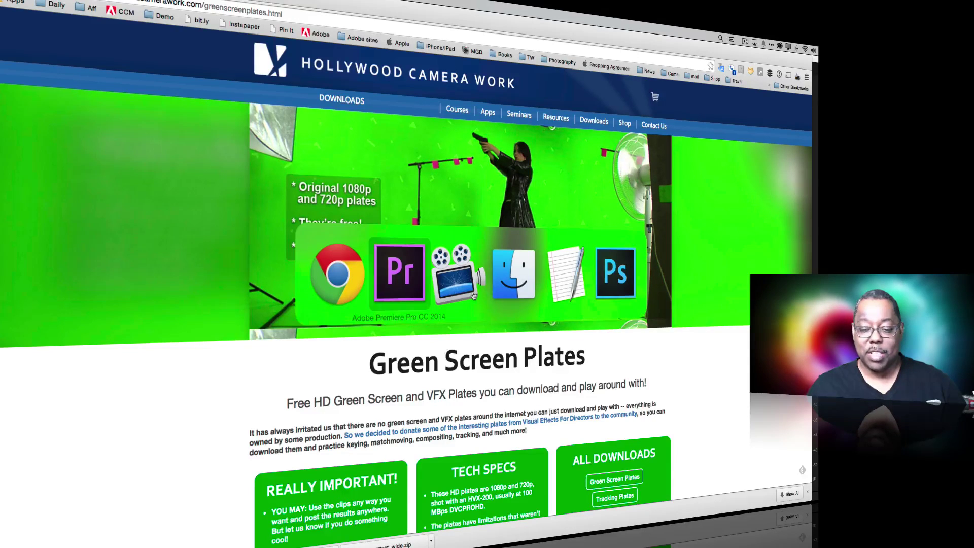
pyautogui.click(405, 289)
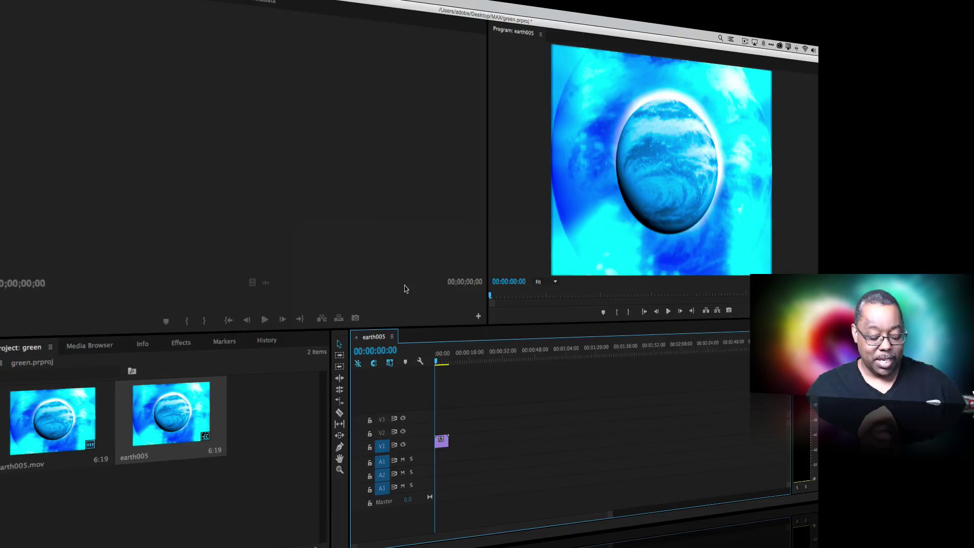
pyautogui.press('super+Tab')
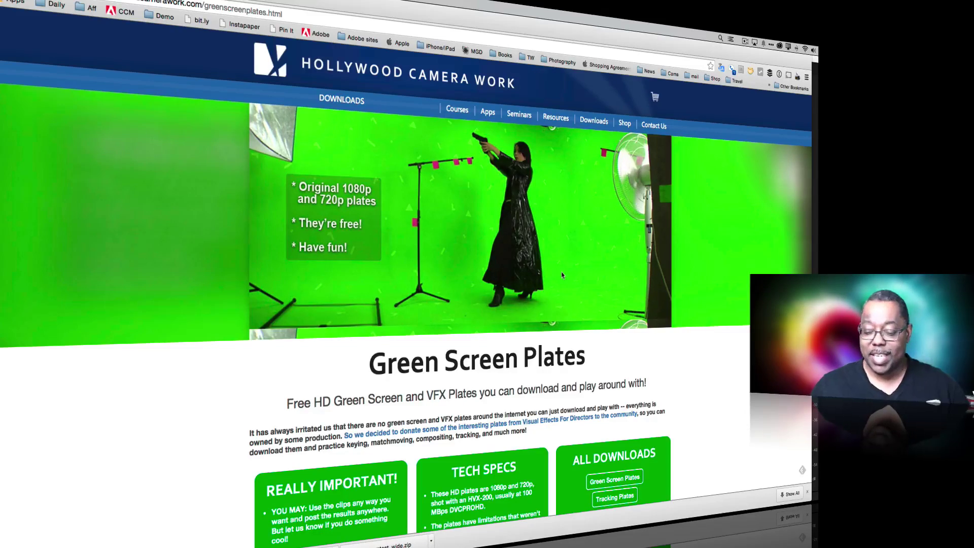
pyautogui.scroll(-10, 569, 280)
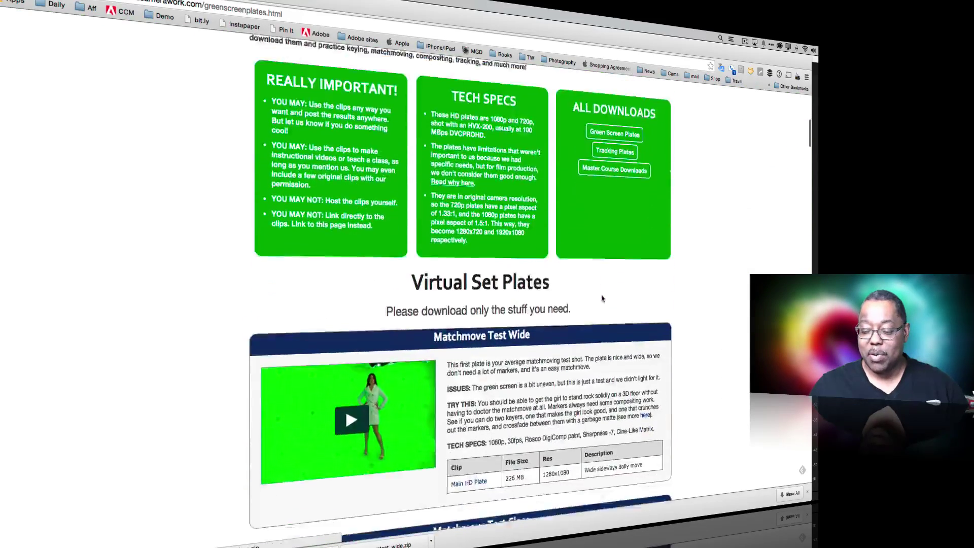
pyautogui.scroll(-10, 601, 297)
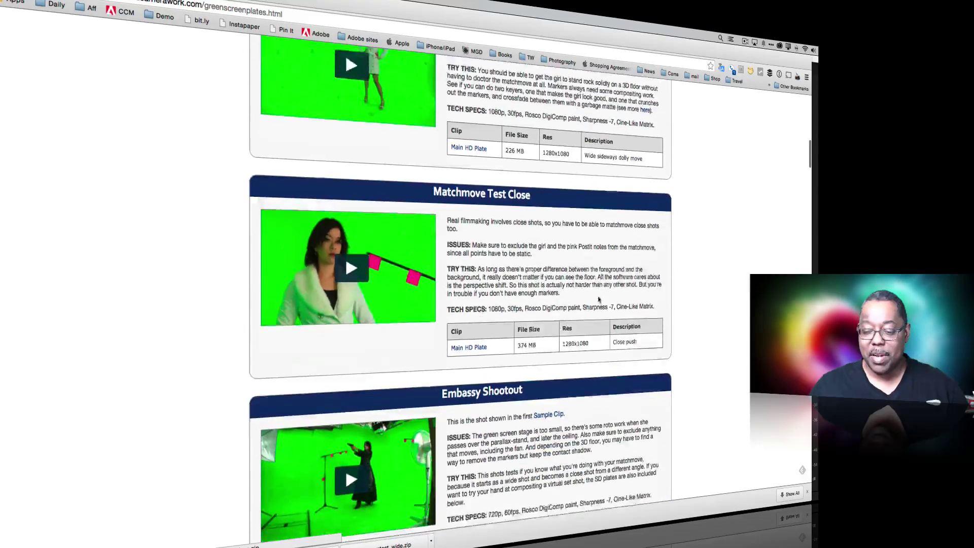
pyautogui.scroll(-5, 492, 321)
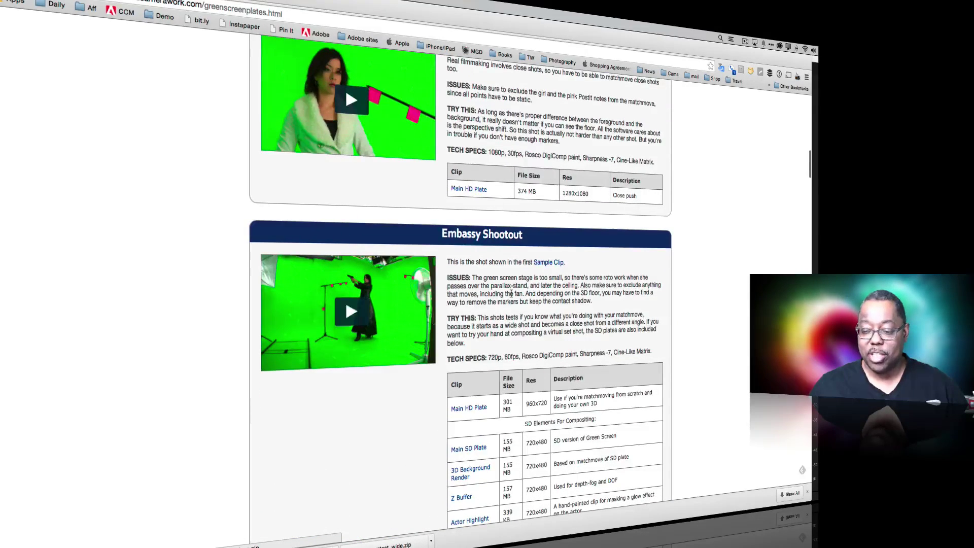
pyautogui.scroll(-6, 417, 323)
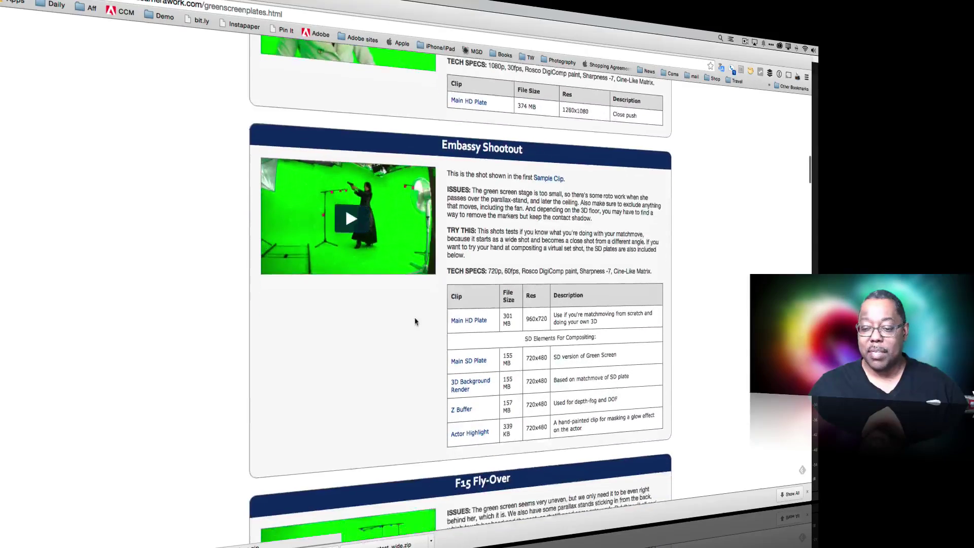
pyautogui.scroll(-10, 415, 321)
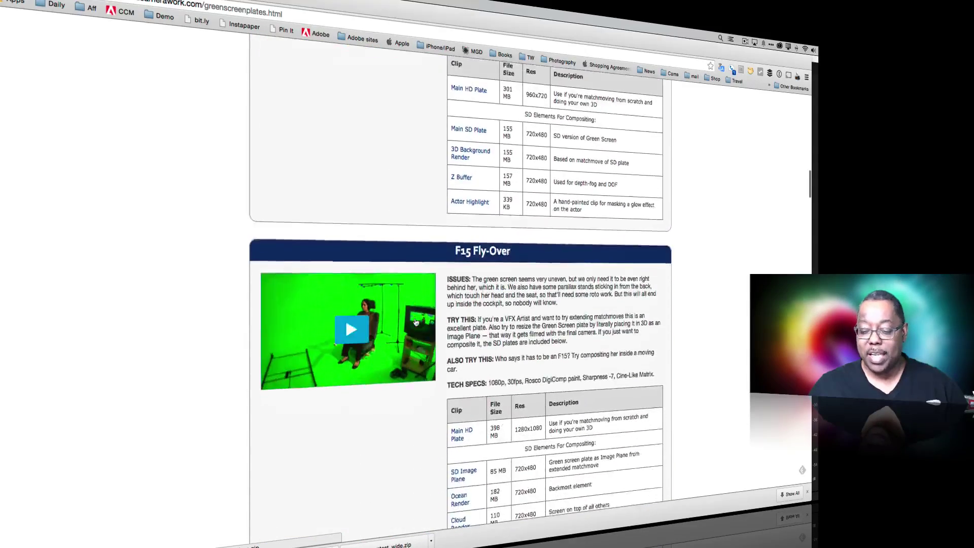
pyautogui.scroll(-15, 415, 323)
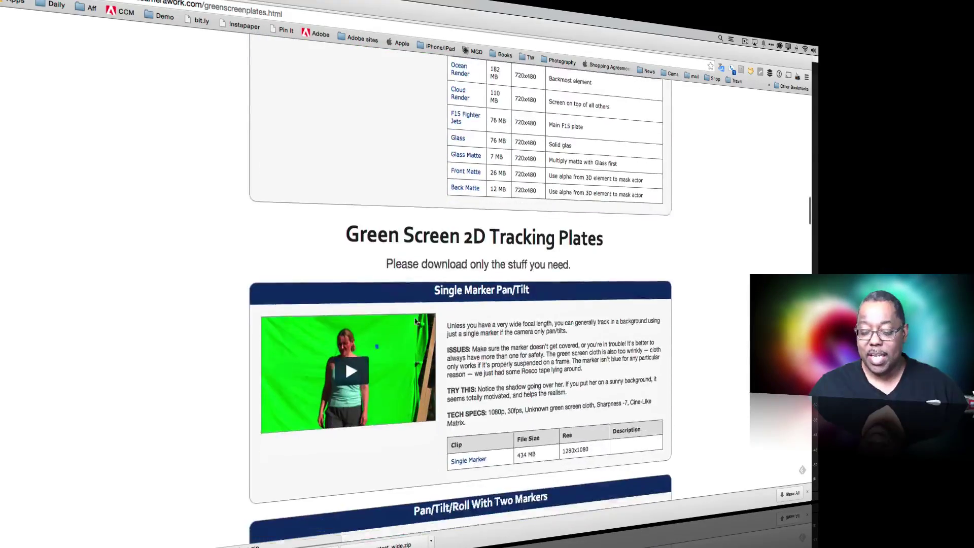
pyautogui.scroll(-2, 415, 322)
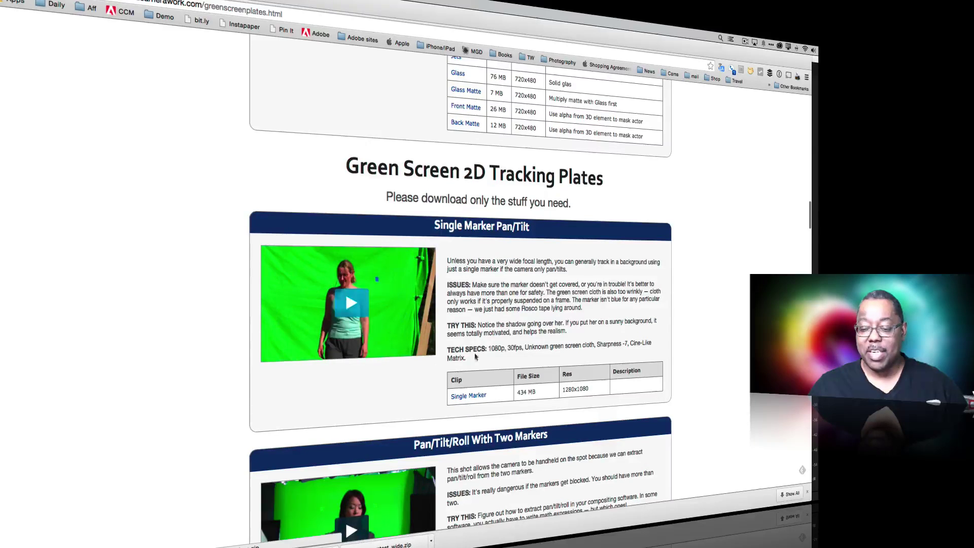
pyautogui.scroll(-12, 492, 339)
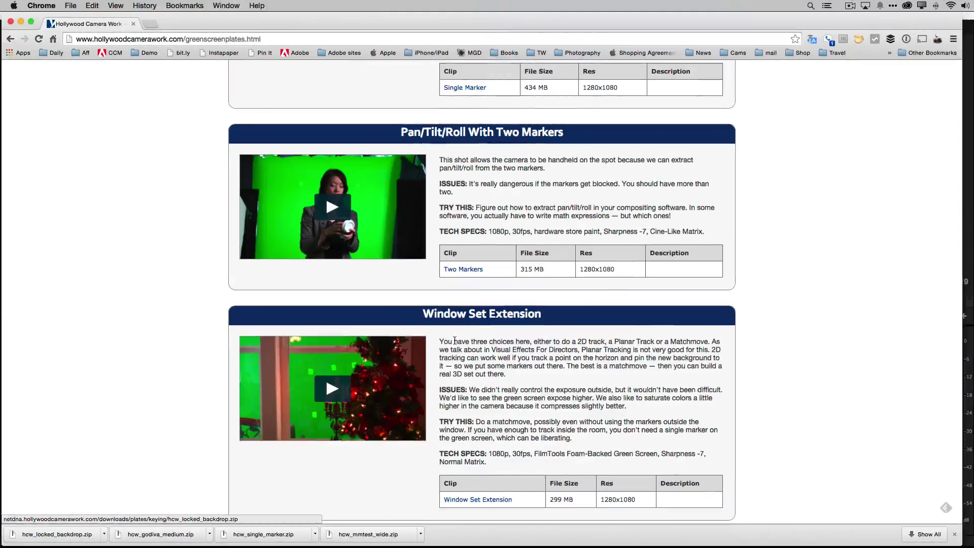
# In Premiere Pro, open the import dialog at the Godiva Medium folder.
pyautogui.press('super+Tab')
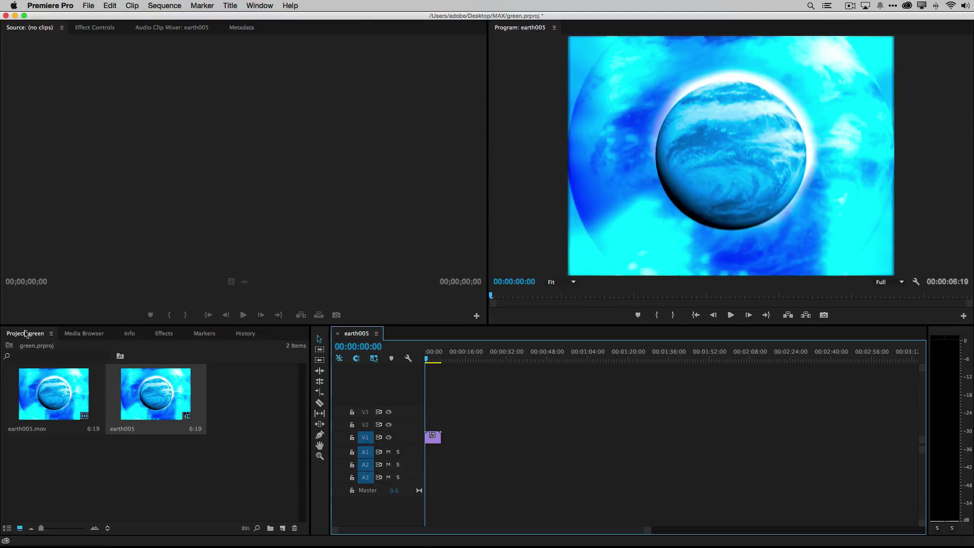
pyautogui.click(155, 486)
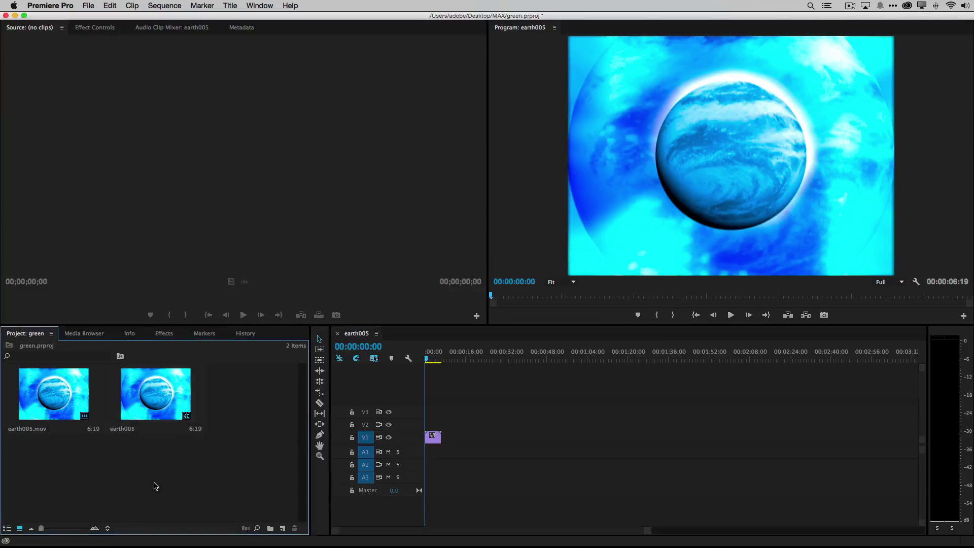
pyautogui.doubleClick(155, 486)
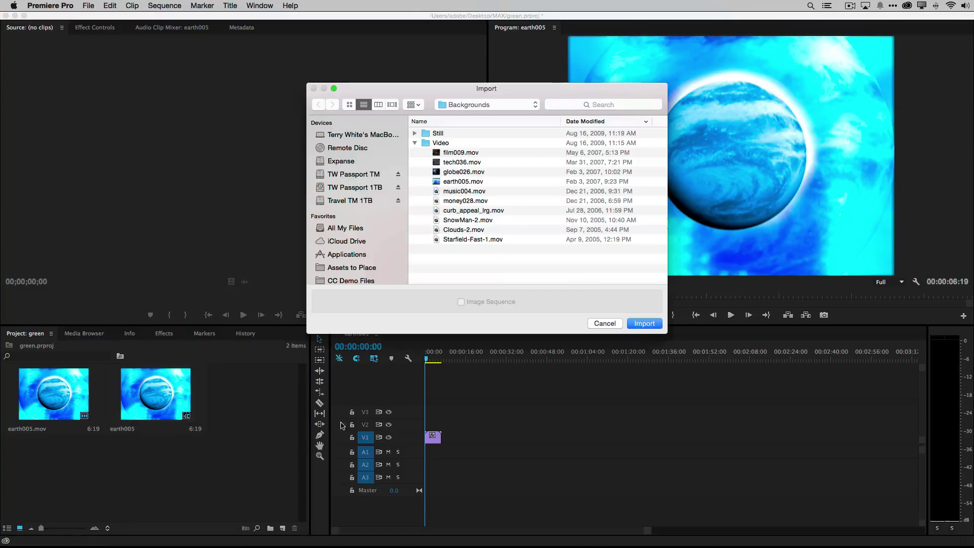
pyautogui.click(499, 105)
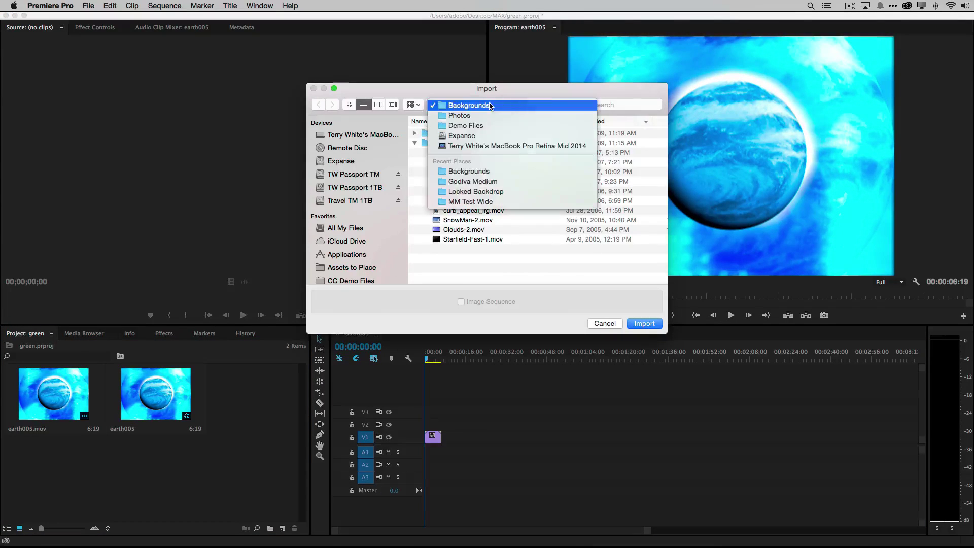
pyautogui.click(492, 182)
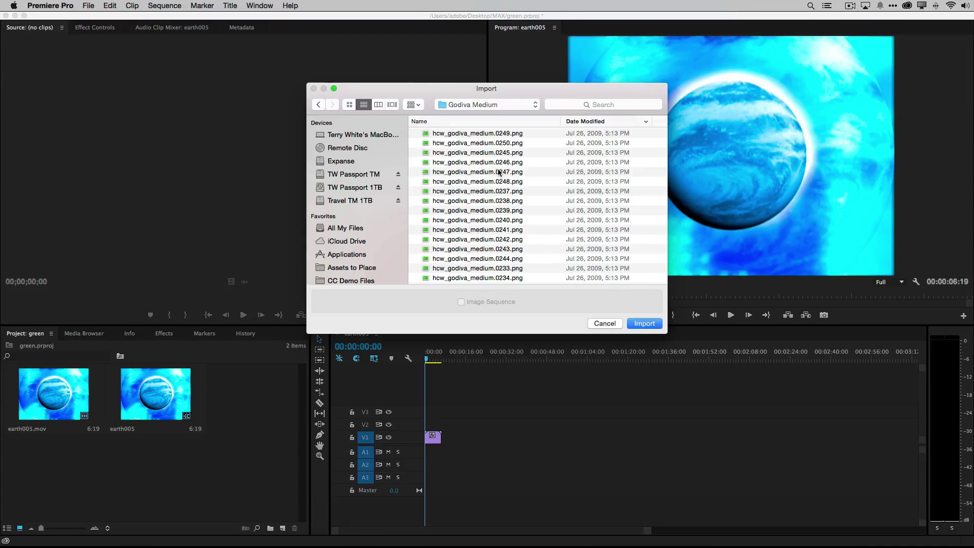
# Quick-look through the hcw_godiva_medium dancer frames, from 0247 to 0228.
pyautogui.click(498, 173)
pyautogui.press('space')
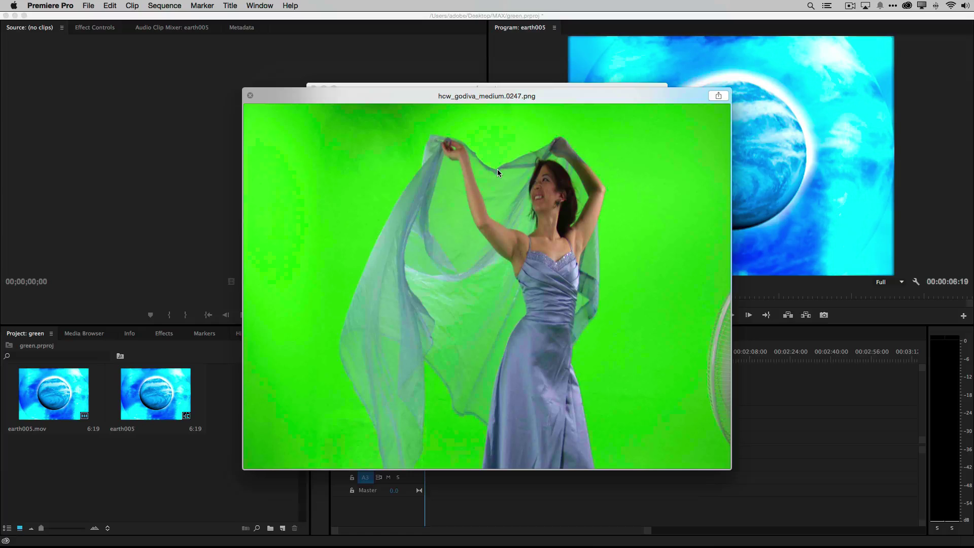
pyautogui.press('Down')
pyautogui.press('Down')
pyautogui.press('Down')
pyautogui.press('Down')
pyautogui.press('Up')
pyautogui.press('Up')
pyautogui.press('Up')
pyautogui.press('Up')
pyautogui.press('Up')
pyautogui.press('Up')
pyautogui.press('Up')
pyautogui.press('Up')
pyautogui.press('Up')
pyautogui.press('Up')
pyautogui.press('Up')
pyautogui.press('Up')
pyautogui.press('Up')
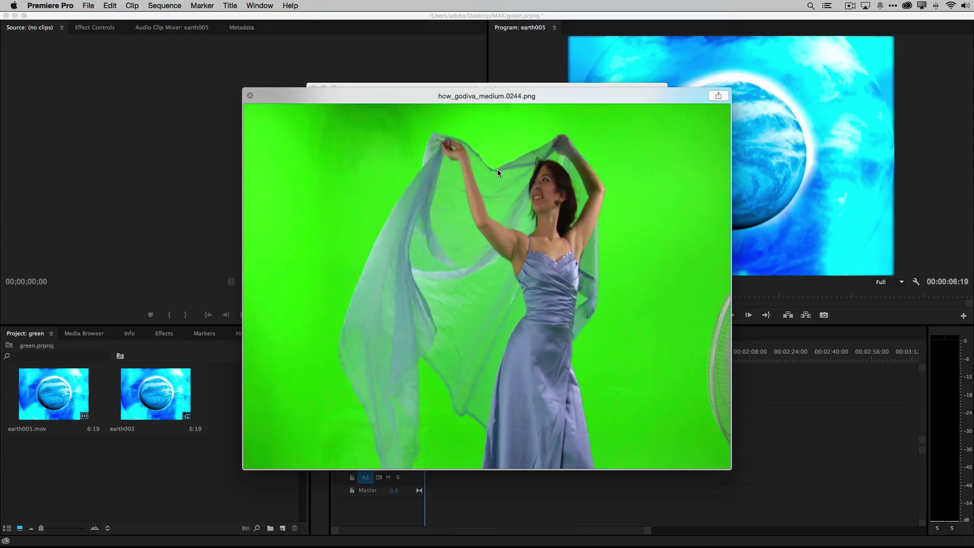
pyautogui.press('Down')
pyautogui.press('Down')
pyautogui.press('space')
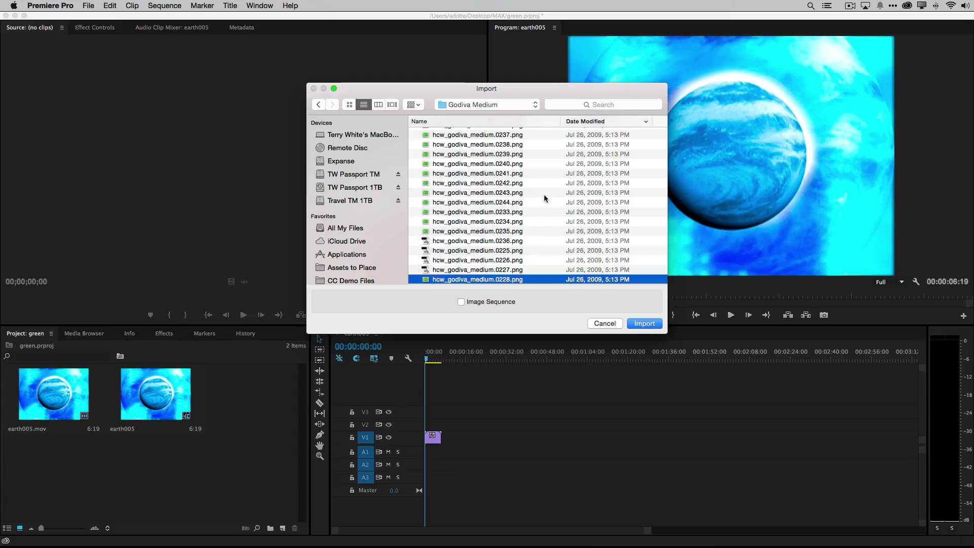
# Select the first hcw_godiva_medium PNG and import it as an image sequence.
pyautogui.scroll(-3, 553, 192)
pyautogui.scroll(-20, 552, 192)
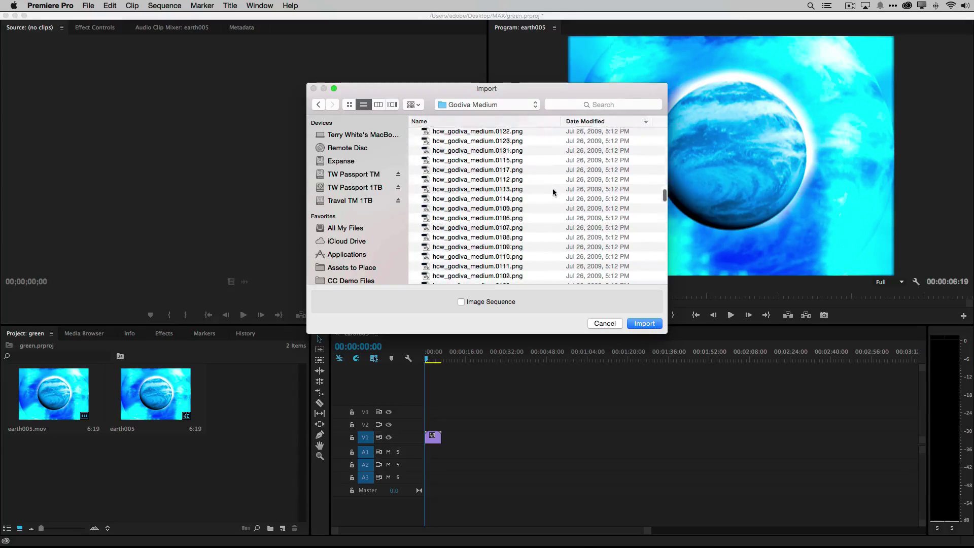
pyautogui.scroll(-15, 553, 192)
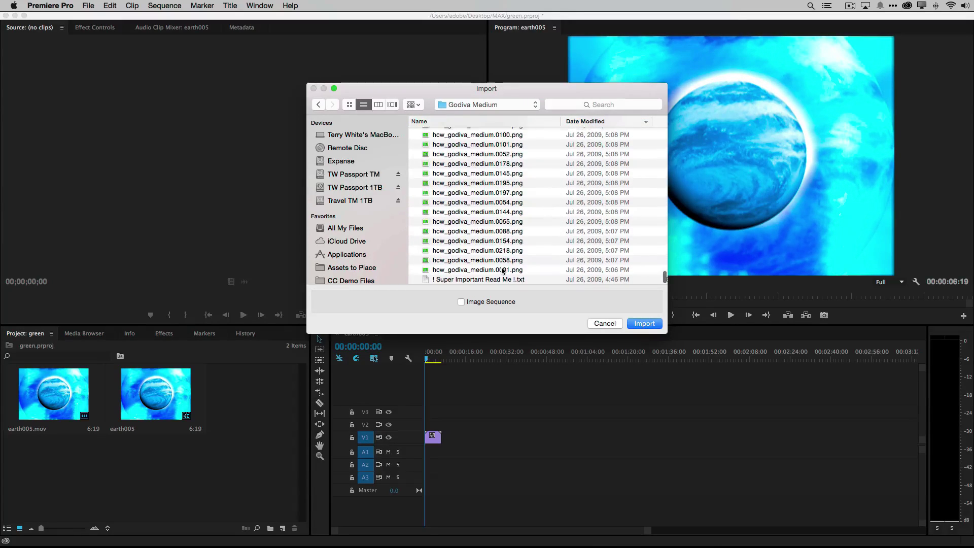
pyautogui.click(506, 270)
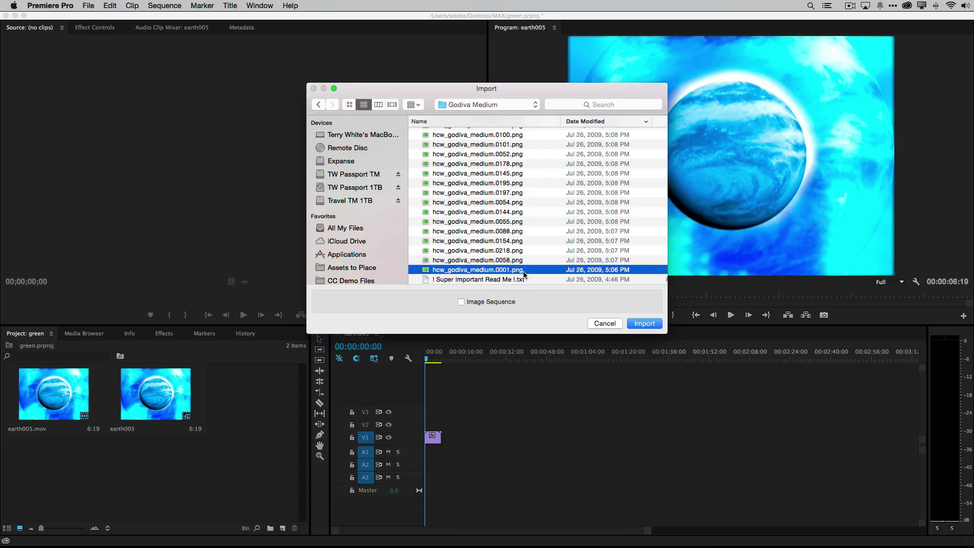
pyautogui.click(475, 303)
pyautogui.click(643, 323)
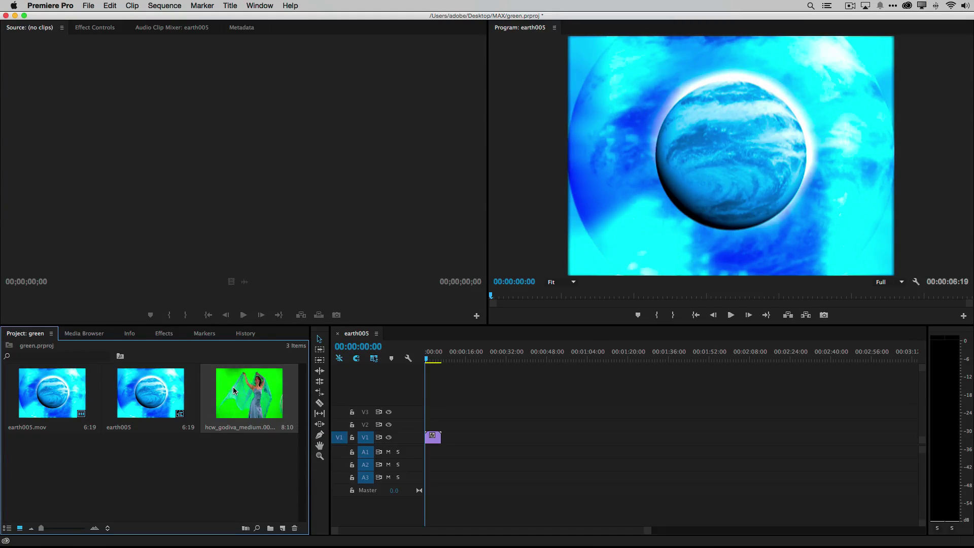
# Place the dancer clip on V2 above earth005.mov and zoom the timeline out.
pyautogui.moveTo(236, 392); pyautogui.dragTo(430, 425)
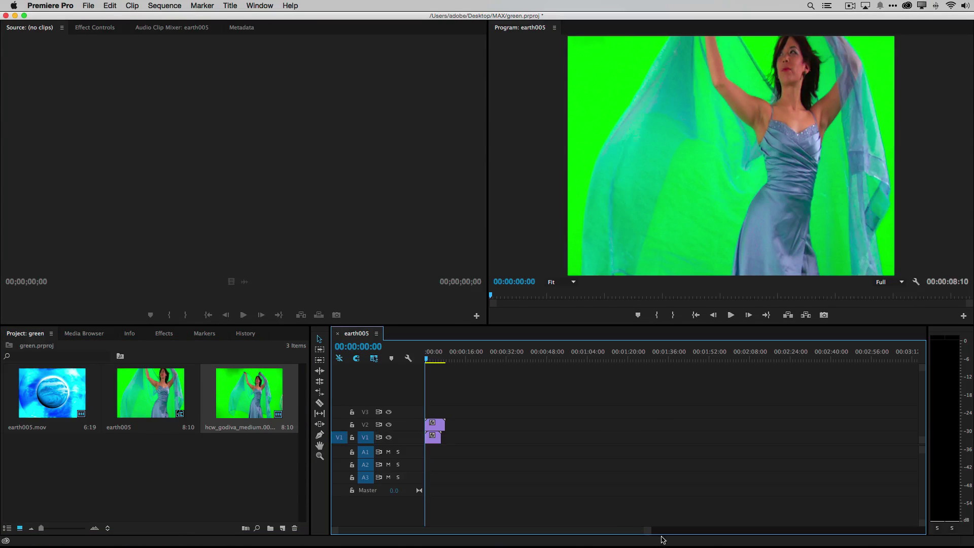
pyautogui.moveTo(648, 532); pyautogui.dragTo(350, 530)
pyautogui.press('-')
pyautogui.press('-')
pyautogui.press('-')
pyautogui.press('-')
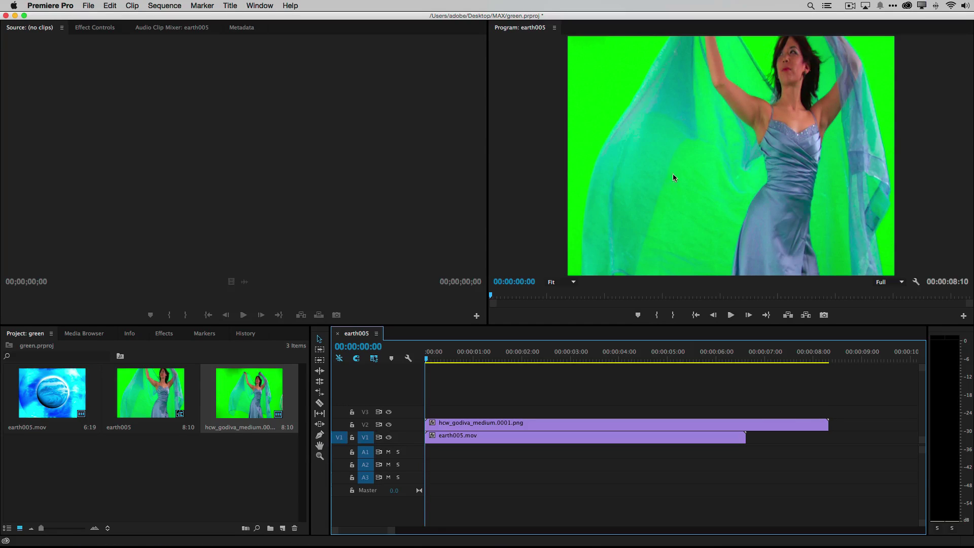
# Apply Scale to Frame Size to the dancer clip and preview a later frame.
pyautogui.rightClick(539, 425)
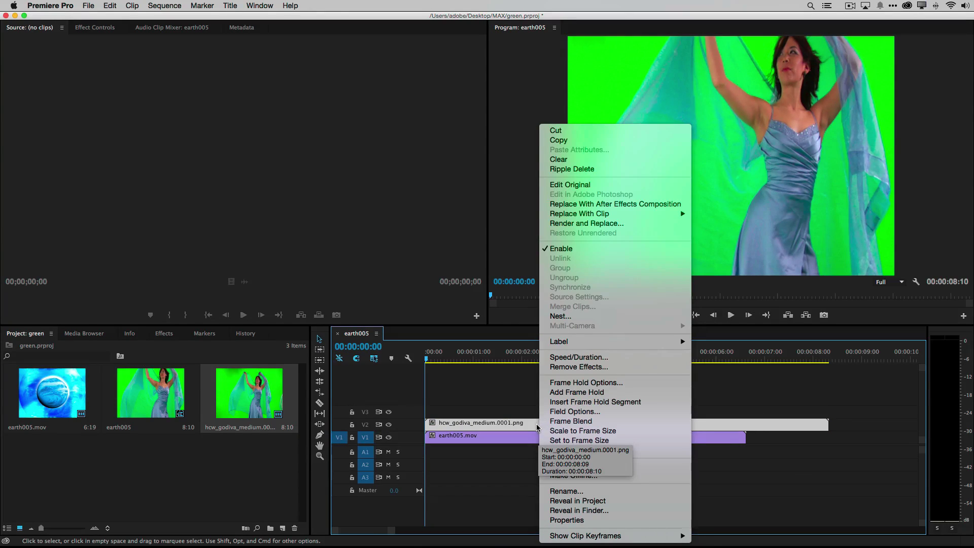
pyautogui.click(562, 431)
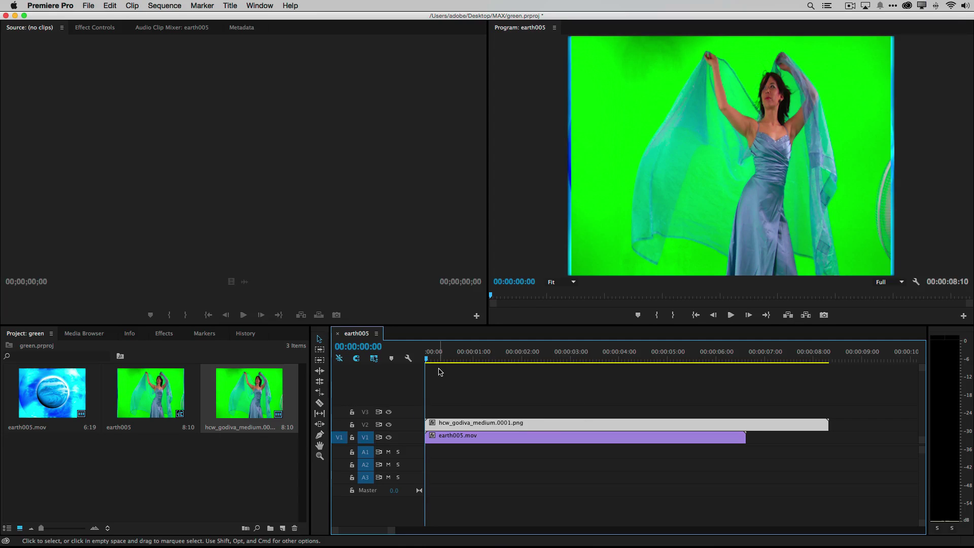
pyautogui.moveTo(426, 360); pyautogui.dragTo(404, 393)
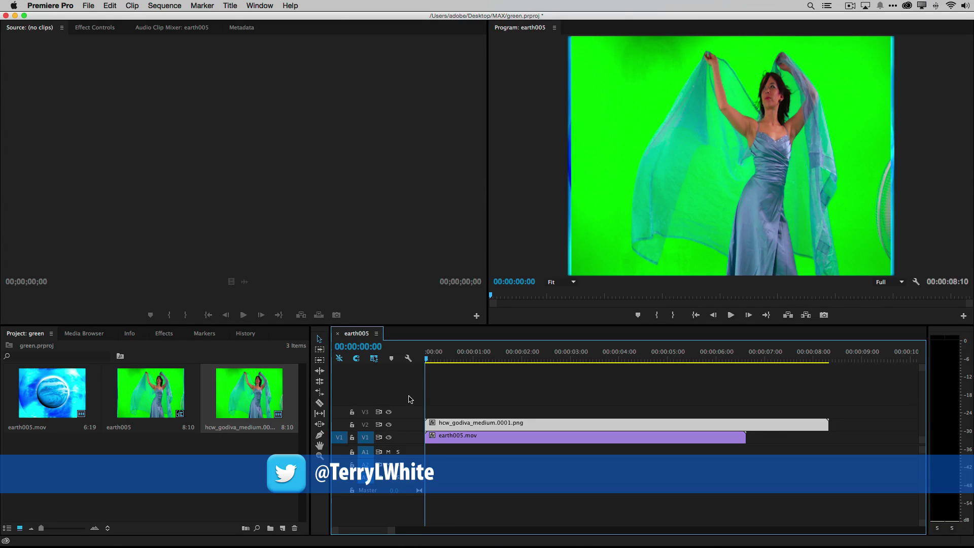
# Search the effects for 'ultr' and drag Ultra Key onto the V2 dancer clip.
pyautogui.click(166, 334)
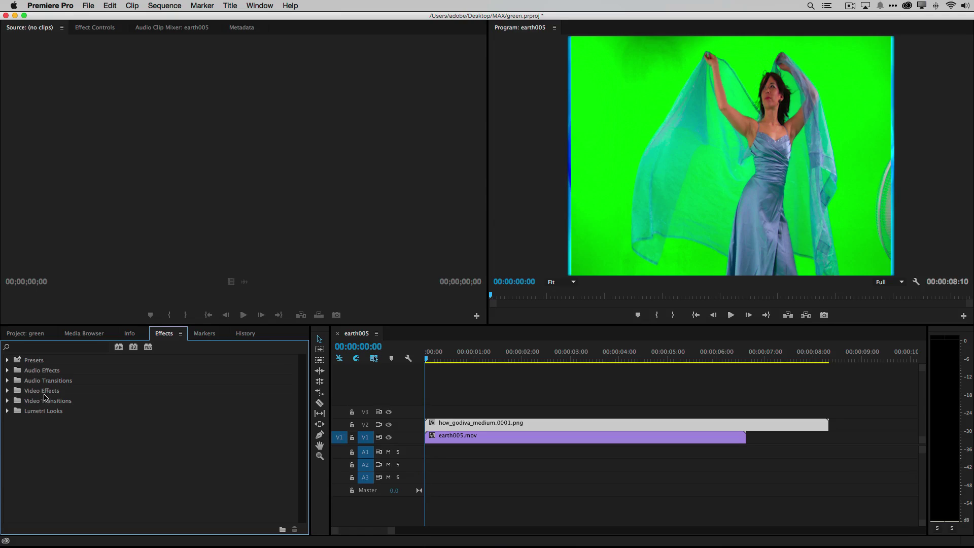
pyautogui.click(56, 347)
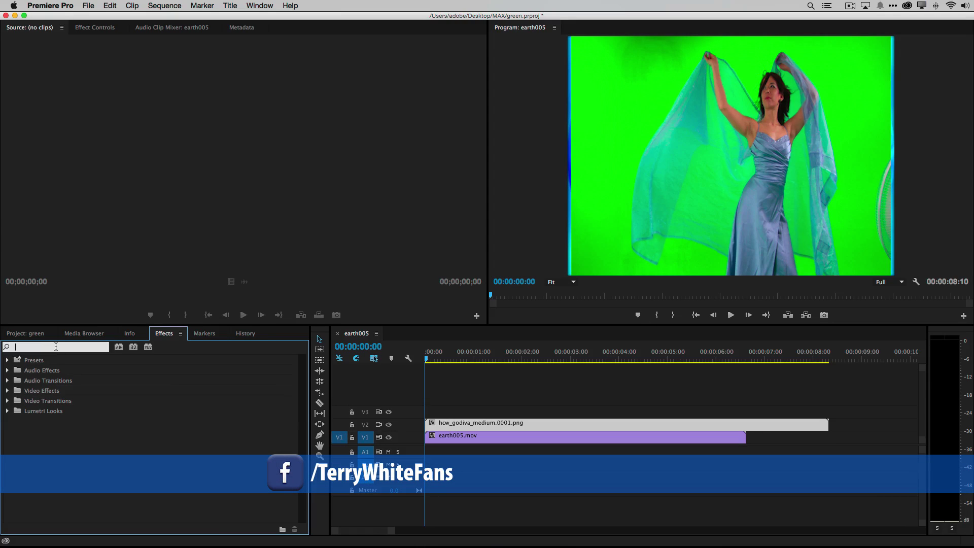
pyautogui.write('ultra')
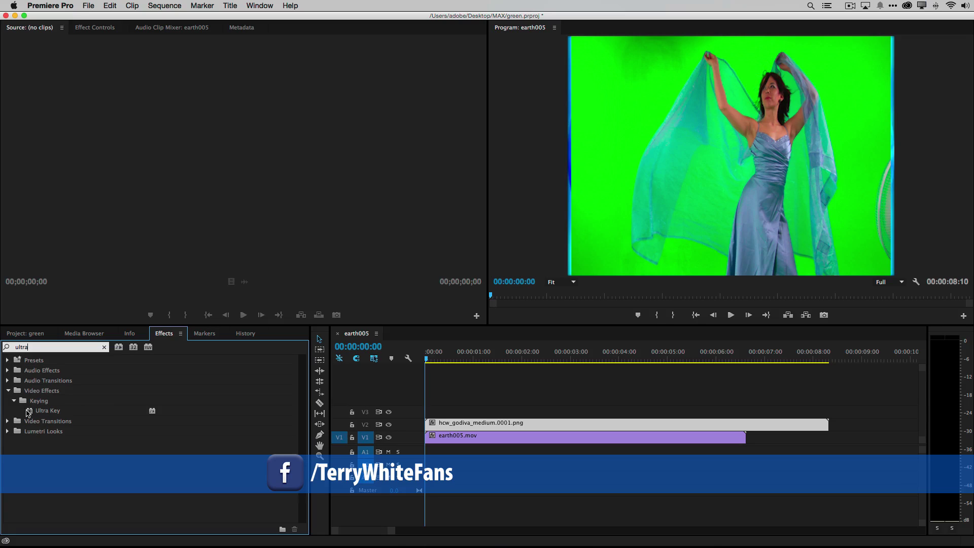
pyautogui.moveTo(41, 412); pyautogui.dragTo(472, 426)
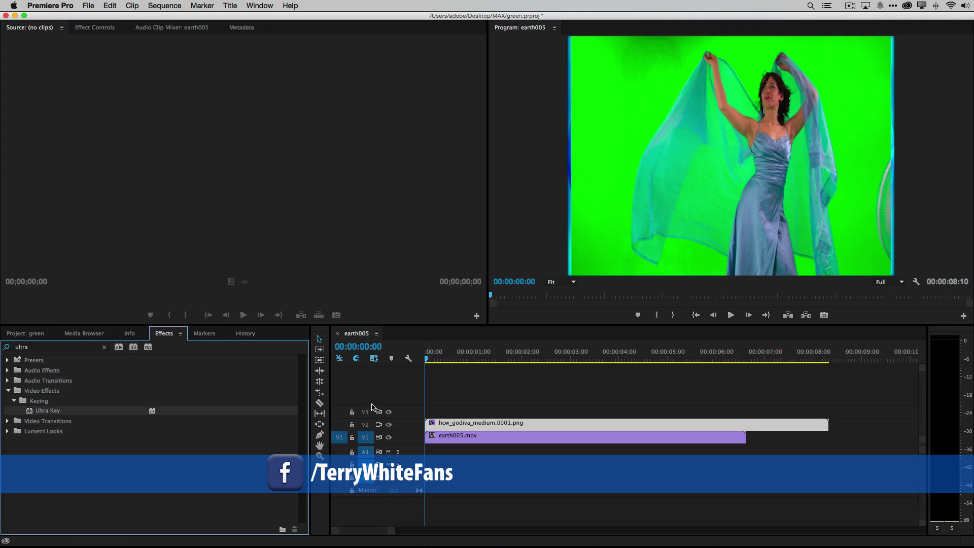
# Set Ultra Key's Key Color by sampling the green backdrop, then preview the composite.
pyautogui.click(73, 28)
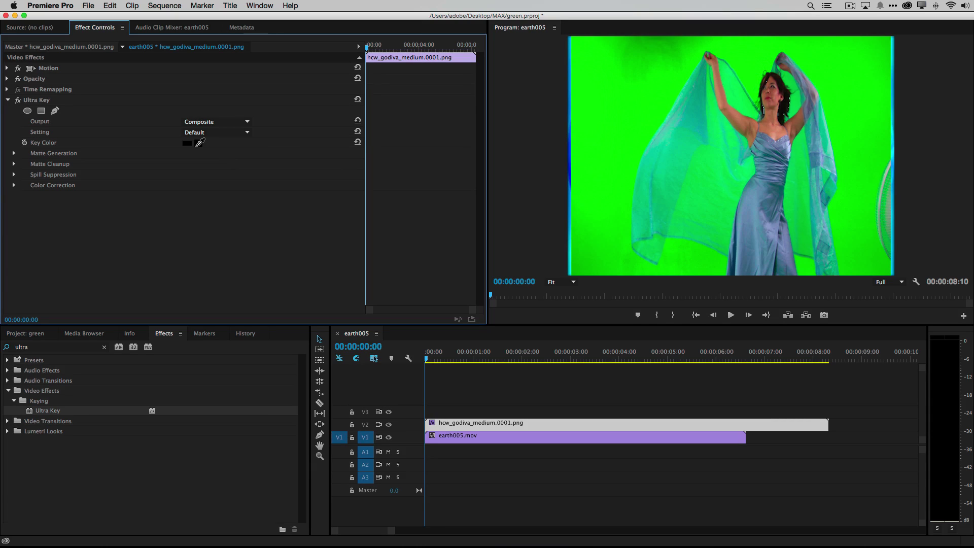
pyautogui.moveTo(200, 142); pyautogui.dragTo(751, 68)
pyautogui.moveTo(753, 66); pyautogui.dragTo(754, 67)
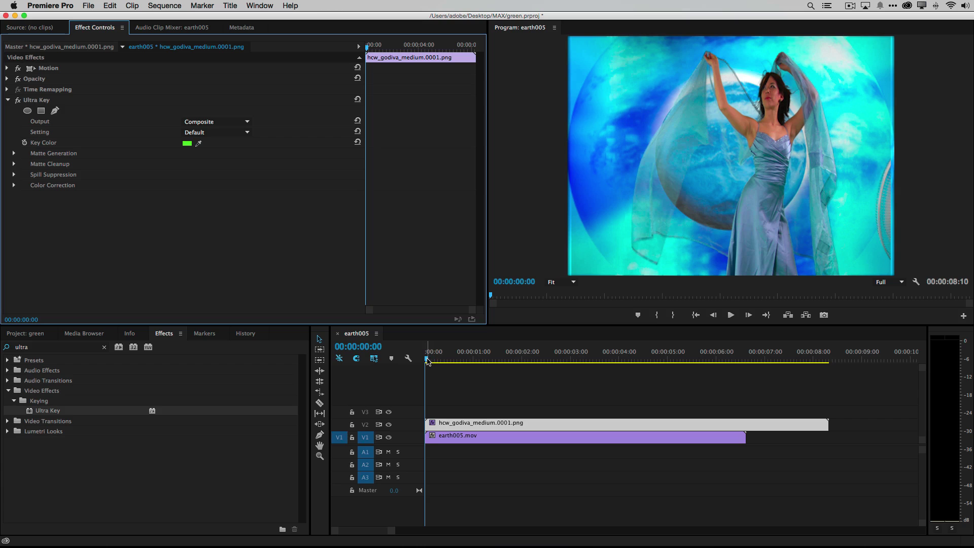
pyautogui.moveTo(427, 360); pyautogui.dragTo(406, 368)
pyautogui.press('space')
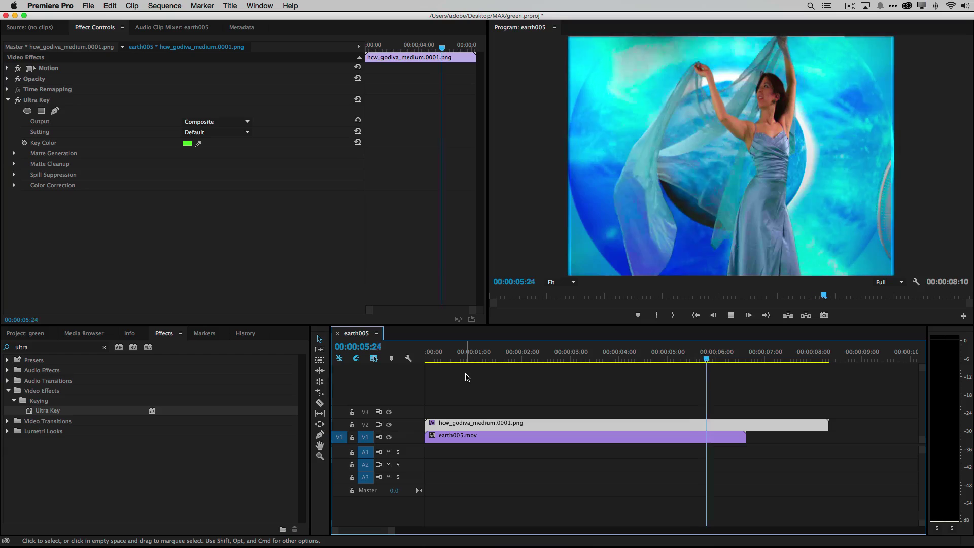
pyautogui.press('space')
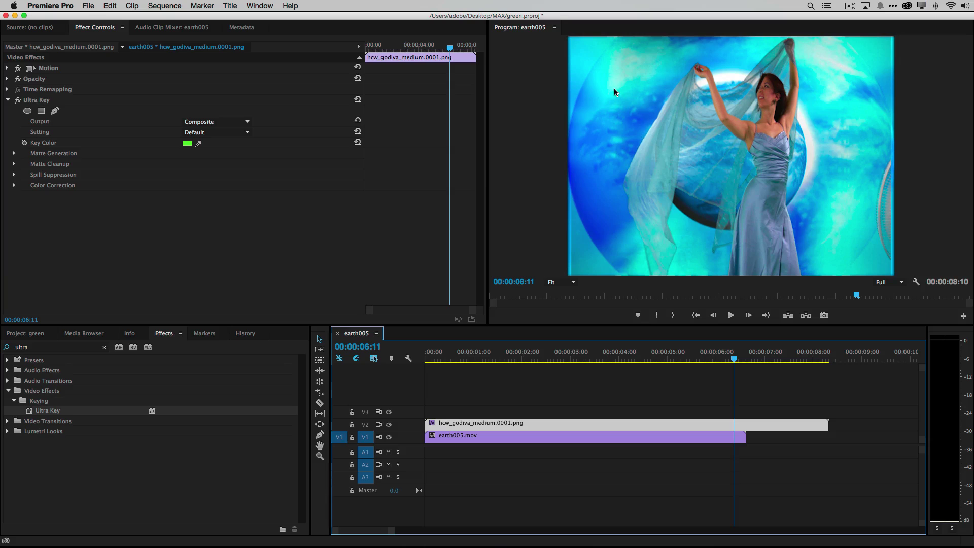
pyautogui.moveTo(734, 355); pyautogui.dragTo(359, 403)
pyautogui.press('space')
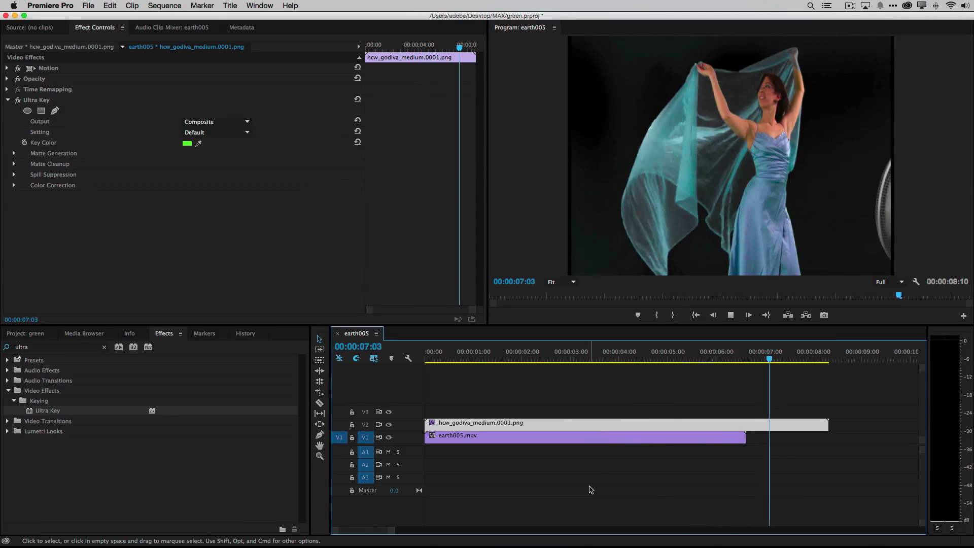
pyautogui.press('space')
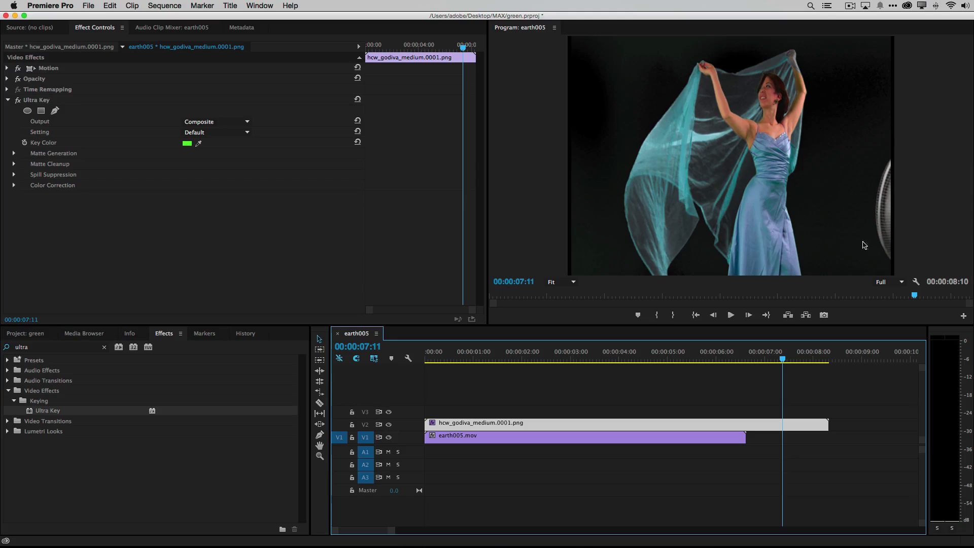
pyautogui.moveTo(783, 359)
pyautogui.mouseDown()
pyautogui.moveTo(756, 359)
pyautogui.moveTo(776, 360)
pyautogui.mouseUp()
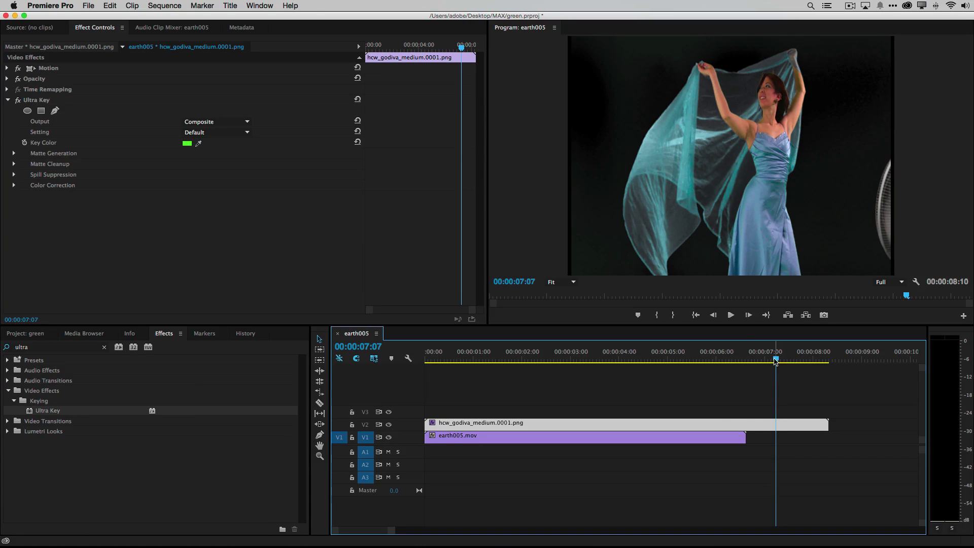
pyautogui.moveTo(776, 360); pyautogui.dragTo(535, 377)
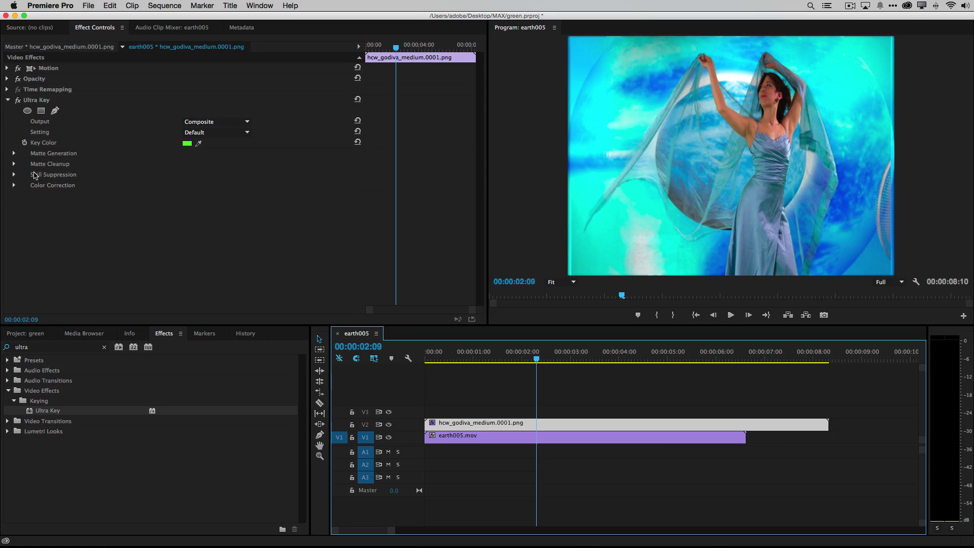
# Expand Ultra Key's Matte Cleanup and scrub early frames to inspect the key edges.
pyautogui.click(15, 164)
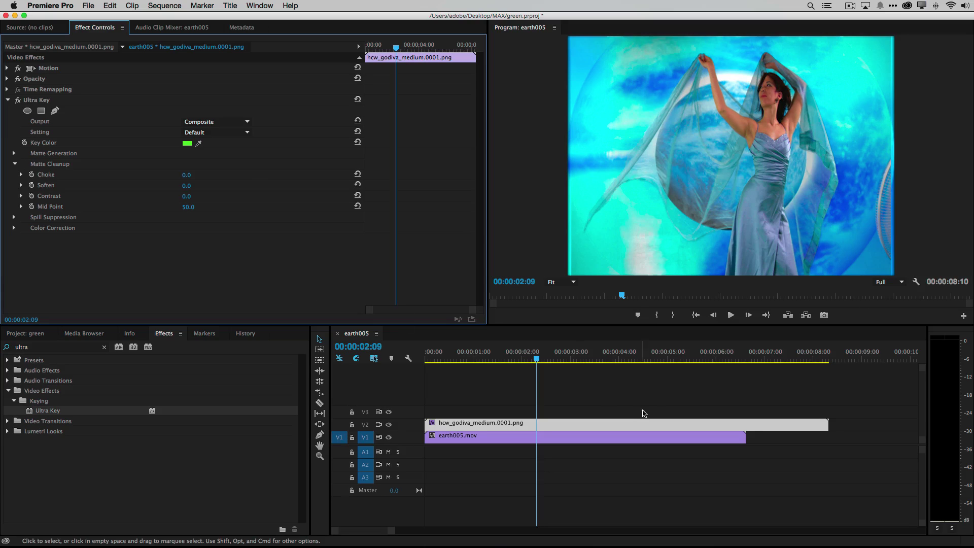
pyautogui.moveTo(536, 361); pyautogui.dragTo(449, 362)
pyautogui.moveTo(441, 362); pyautogui.dragTo(607, 358)
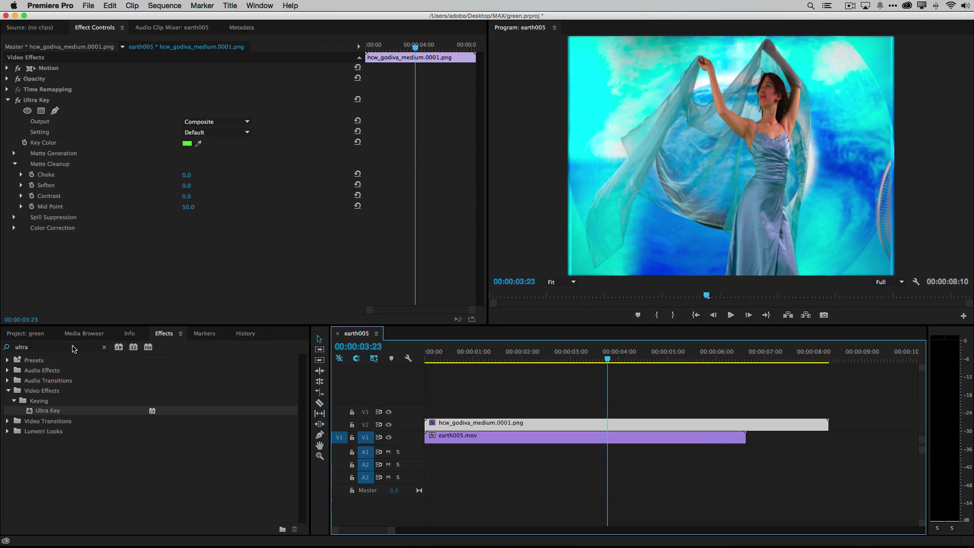
# Search 'crop', apply Crop to the V2 dancer clip, and set Crop Right to 5.0%.
pyautogui.click(65, 346)
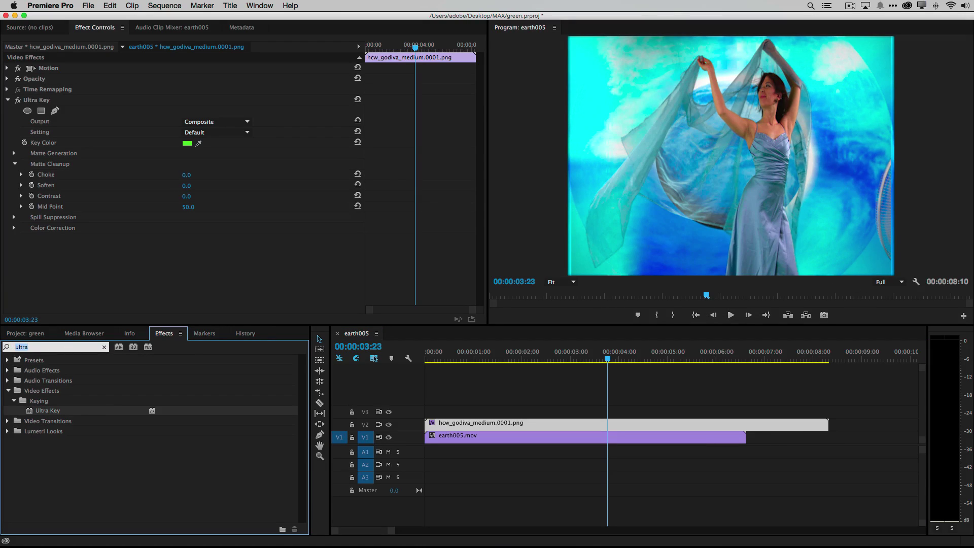
pyautogui.write('crop')
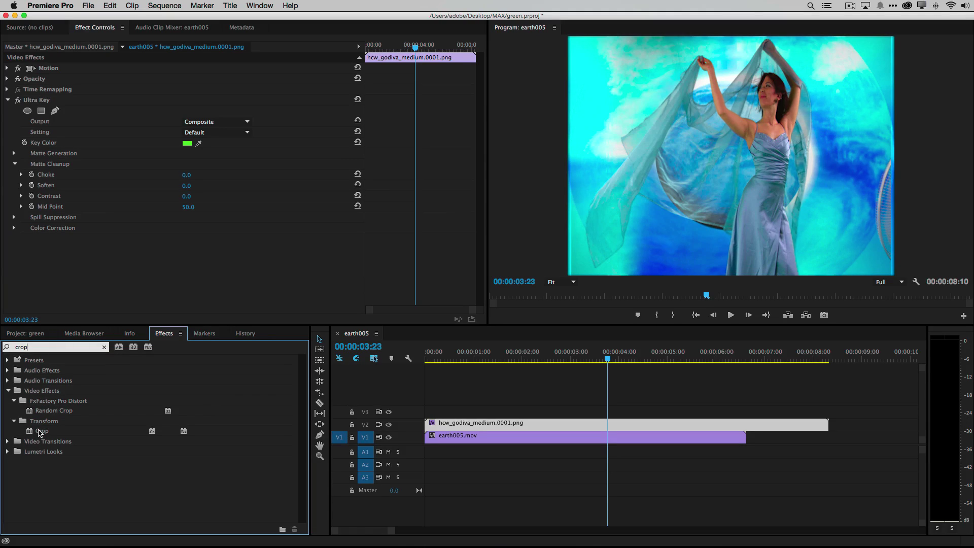
pyautogui.click(40, 432)
pyautogui.moveTo(40, 432); pyautogui.dragTo(497, 426)
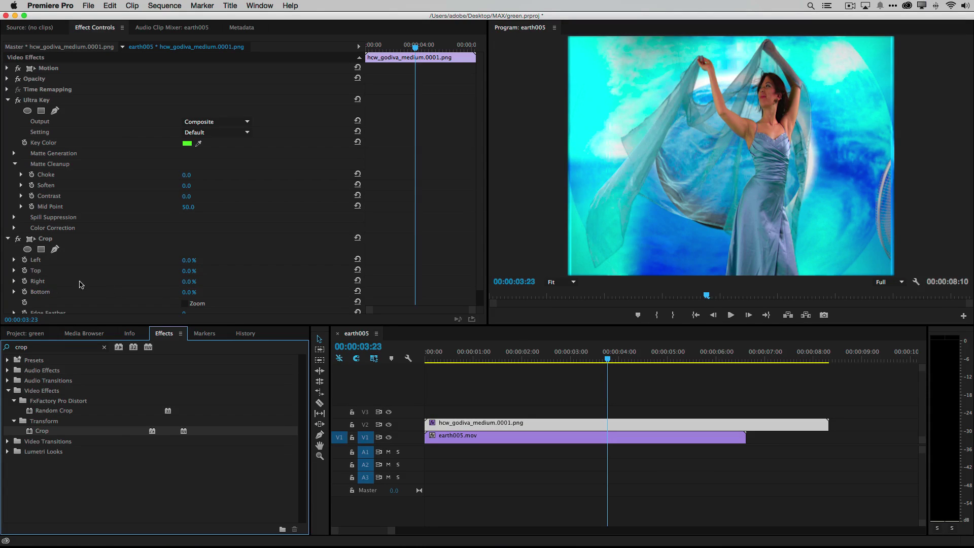
pyautogui.click(185, 285)
pyautogui.moveTo(189, 282); pyautogui.dragTo(286, 315)
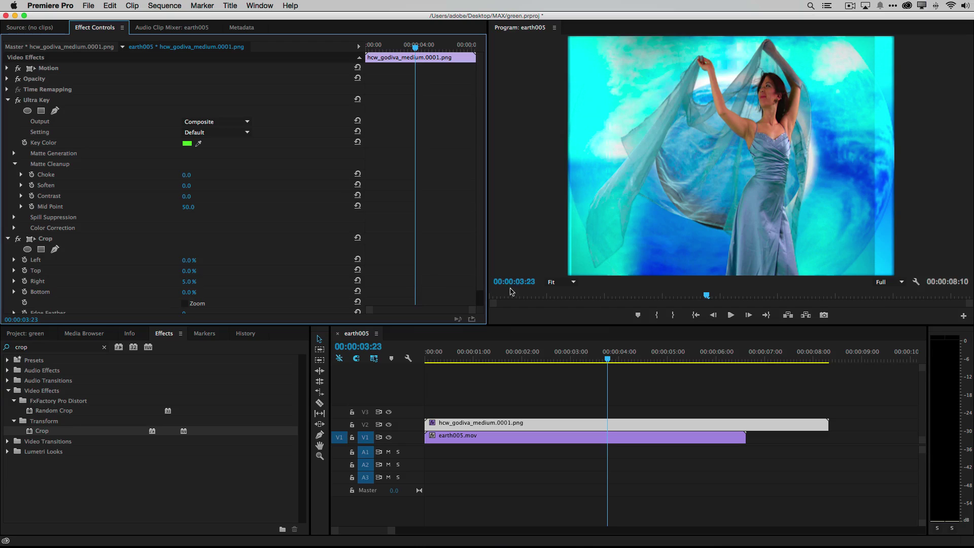
# Change Crop Right to 7.0% and Ultra Key matte Contrast to 27.0.
pyautogui.moveTo(609, 361); pyautogui.dragTo(564, 361)
pyautogui.moveTo(203, 280)
pyautogui.mouseDown()
pyautogui.moveTo(189, 284)
pyautogui.moveTo(274, 284)
pyautogui.moveTo(189, 284)
pyautogui.moveTo(210, 285)
pyautogui.mouseUp()
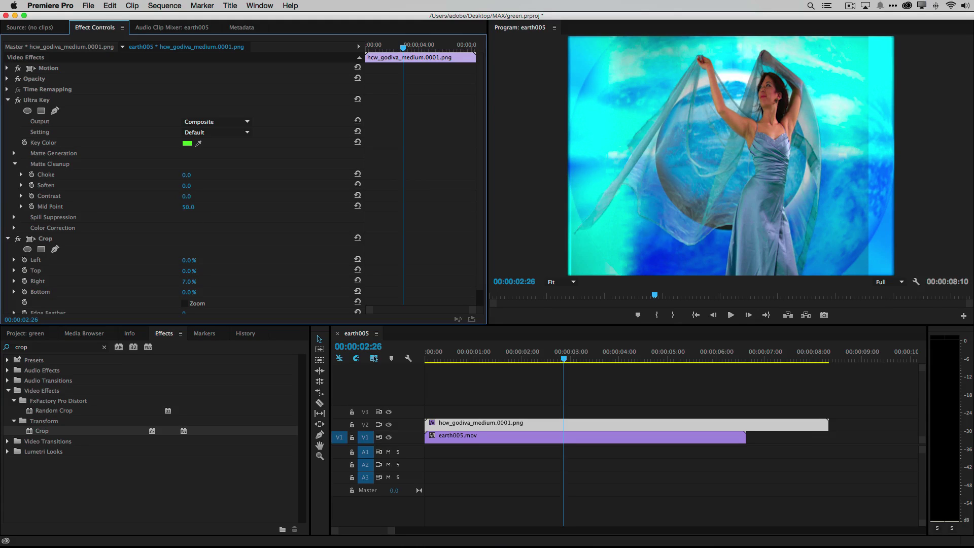
pyautogui.moveTo(187, 196); pyautogui.dragTo(208, 195)
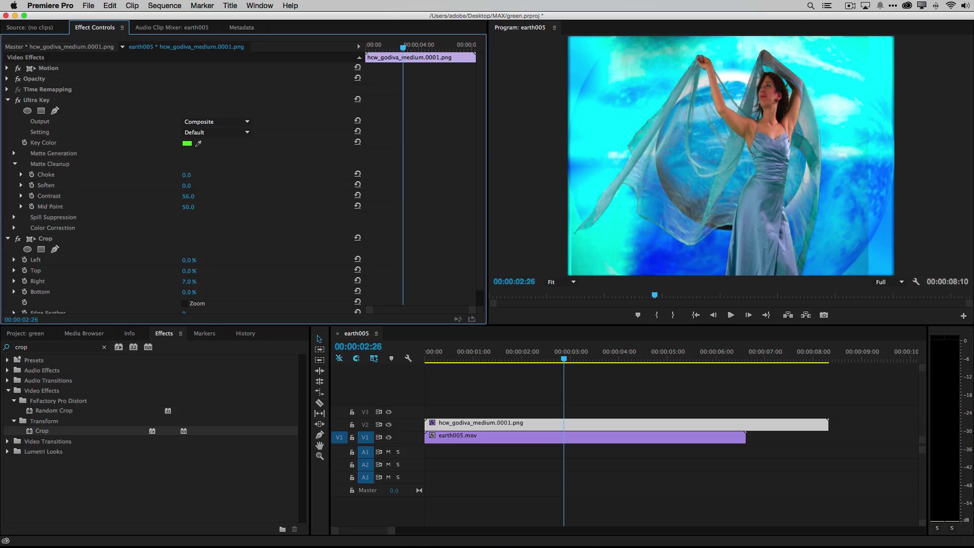
pyautogui.moveTo(188, 195); pyautogui.dragTo(167, 196)
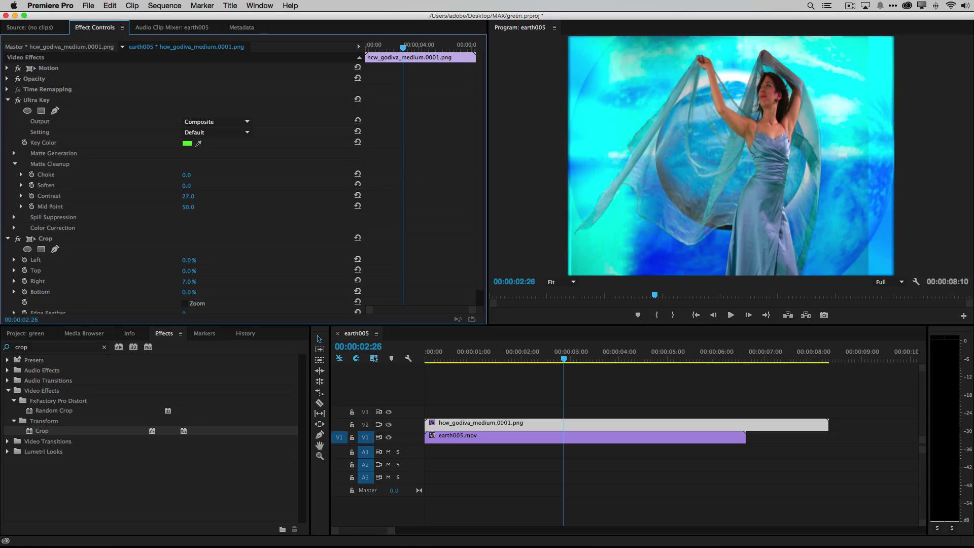